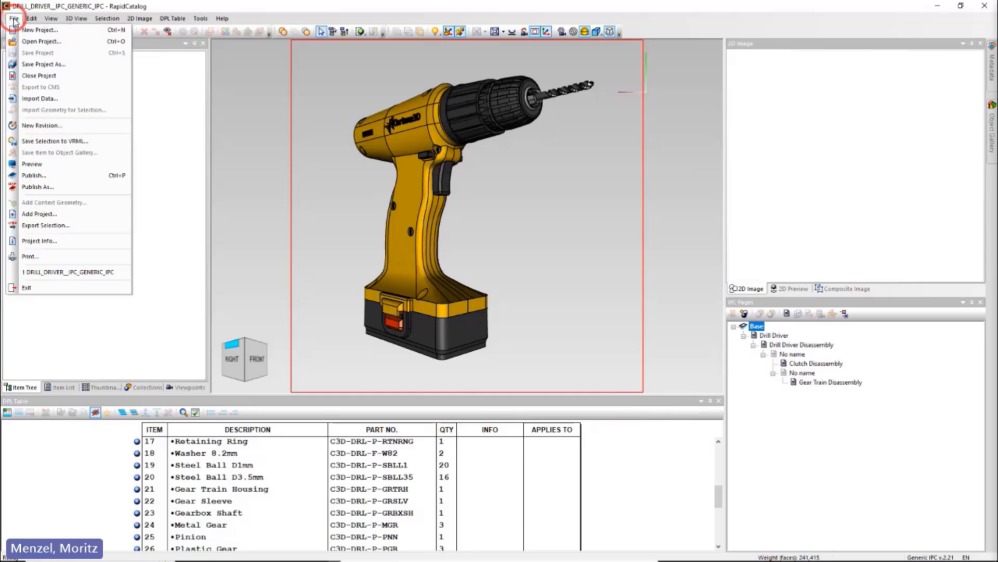
Publish the drill driver project as a PDF document and review its illustration pages and closing parts table
{"action": "left_click", "coordinate": [79, 184]}
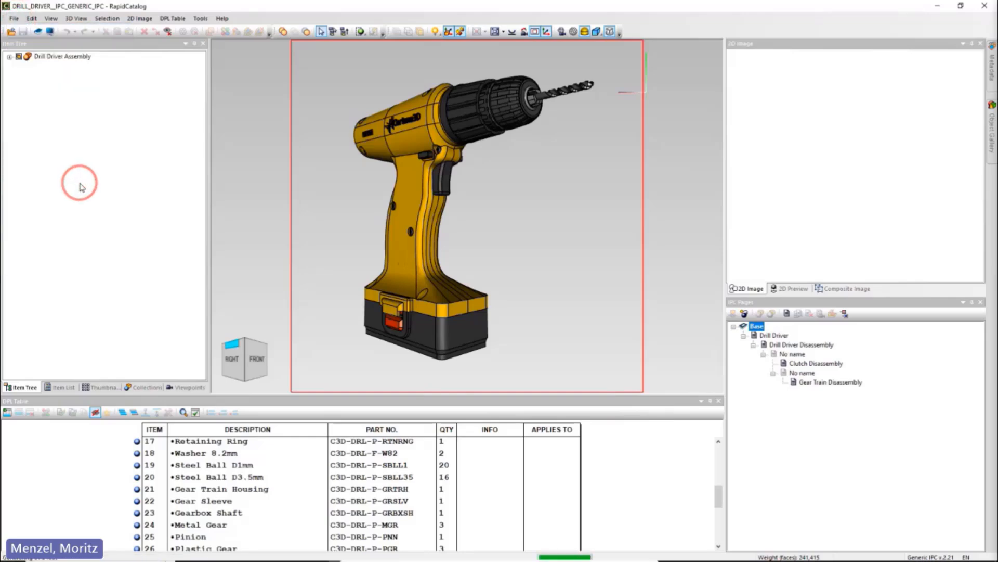
{"action": "left_click", "coordinate": [540, 387]}
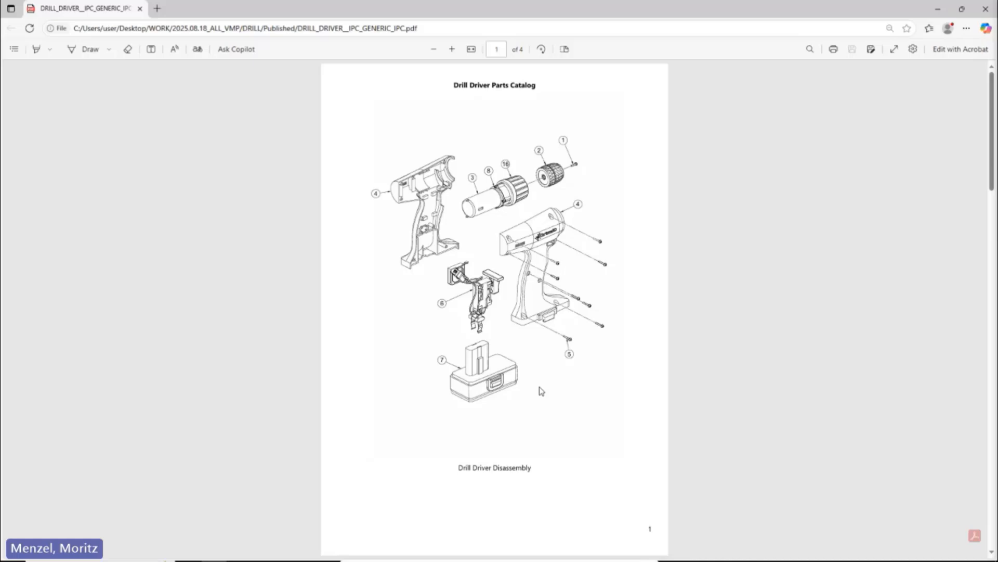
{"action": "scroll", "coordinate": [541, 391], "scroll_direction": "down", "scroll_amount": 5}
{"action": "scroll", "coordinate": [540, 391], "scroll_direction": "down", "scroll_amount": 12}
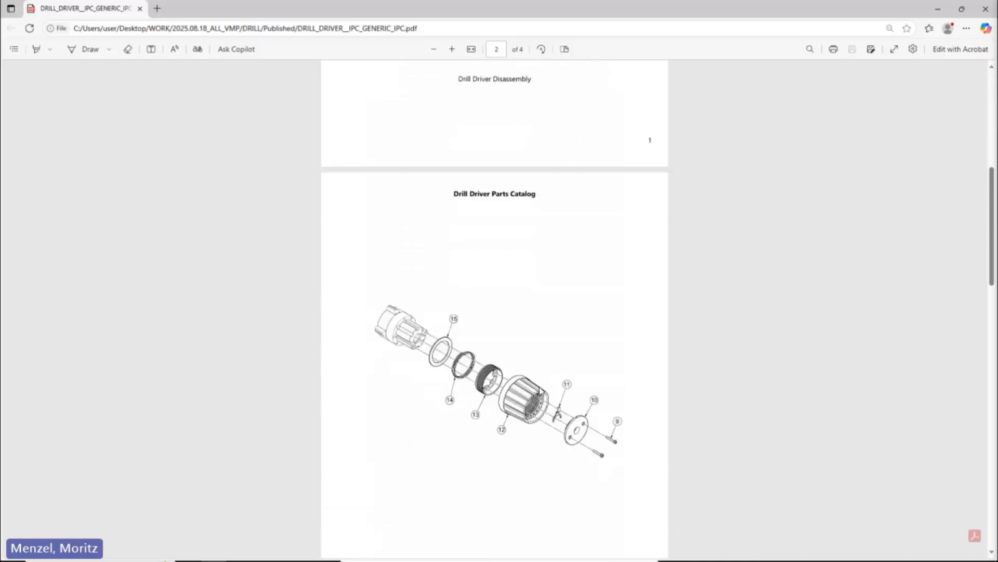
{"action": "scroll", "coordinate": [541, 391], "scroll_direction": "down", "scroll_amount": 12}
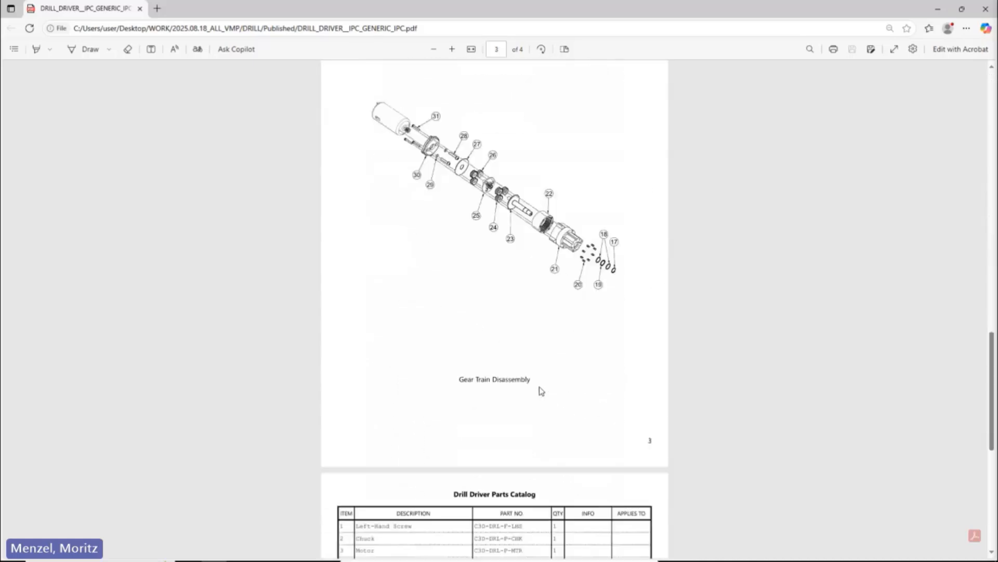
{"action": "scroll", "coordinate": [541, 391], "scroll_direction": "down", "scroll_amount": 1}
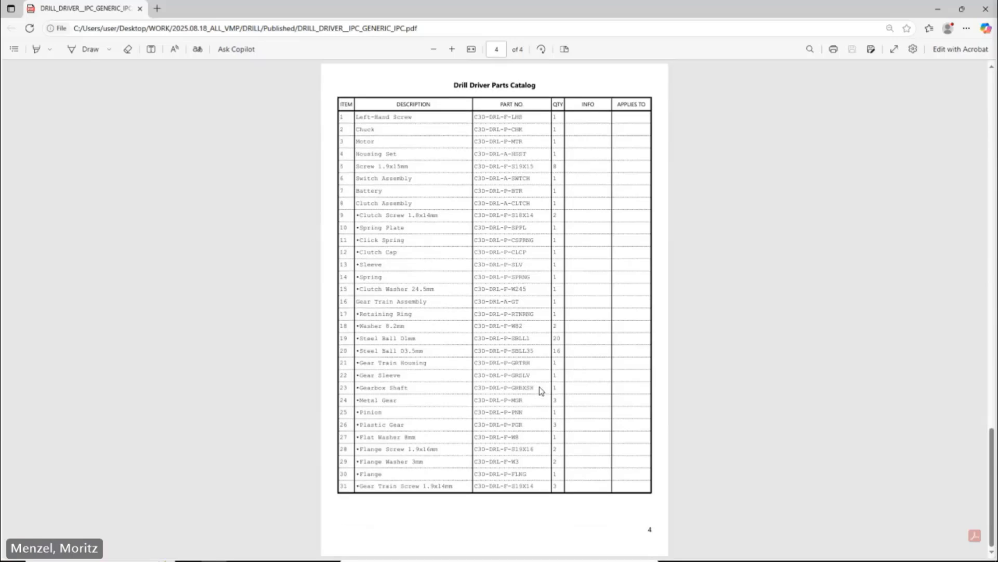
{"action": "left_click", "coordinate": [983, 9]}
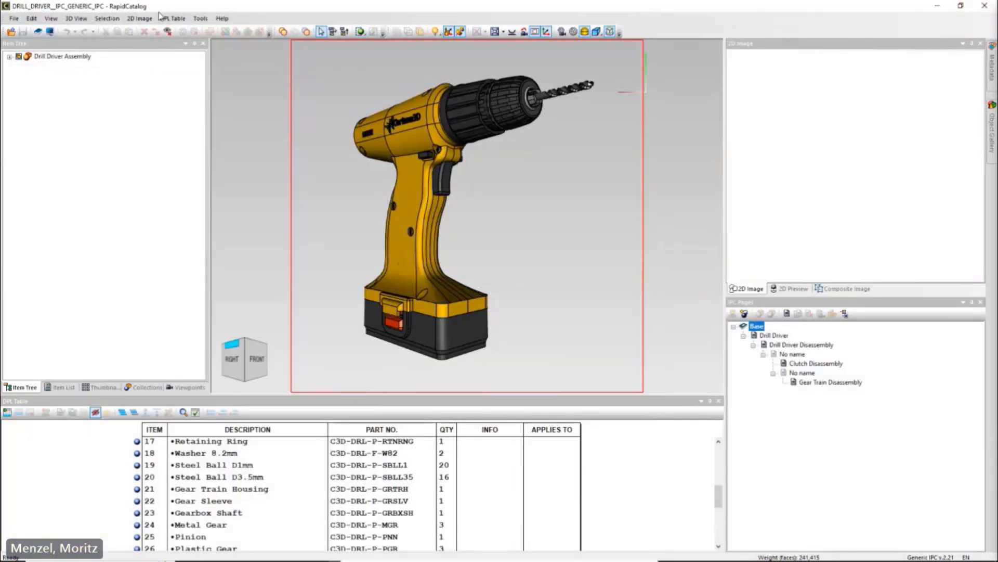
Add the Composite Image to the project's 2D images
{"action": "left_click", "coordinate": [139, 19]}
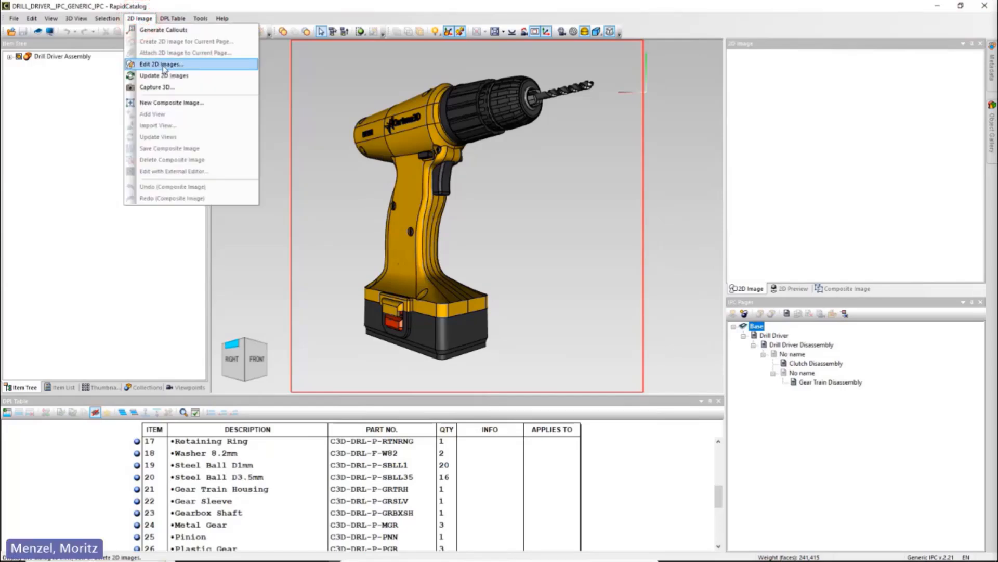
{"action": "left_click", "coordinate": [163, 64]}
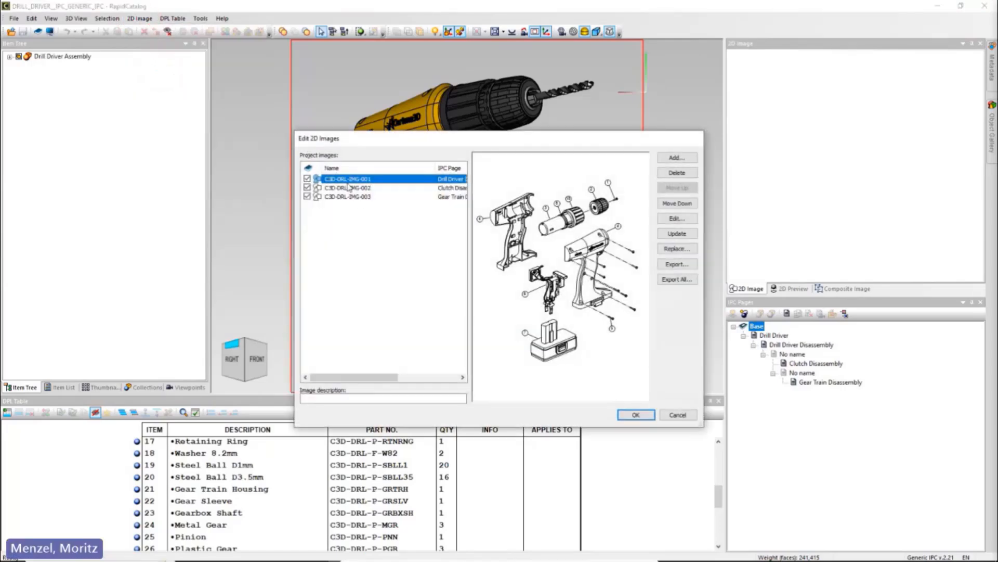
{"action": "left_click", "coordinate": [362, 197]}
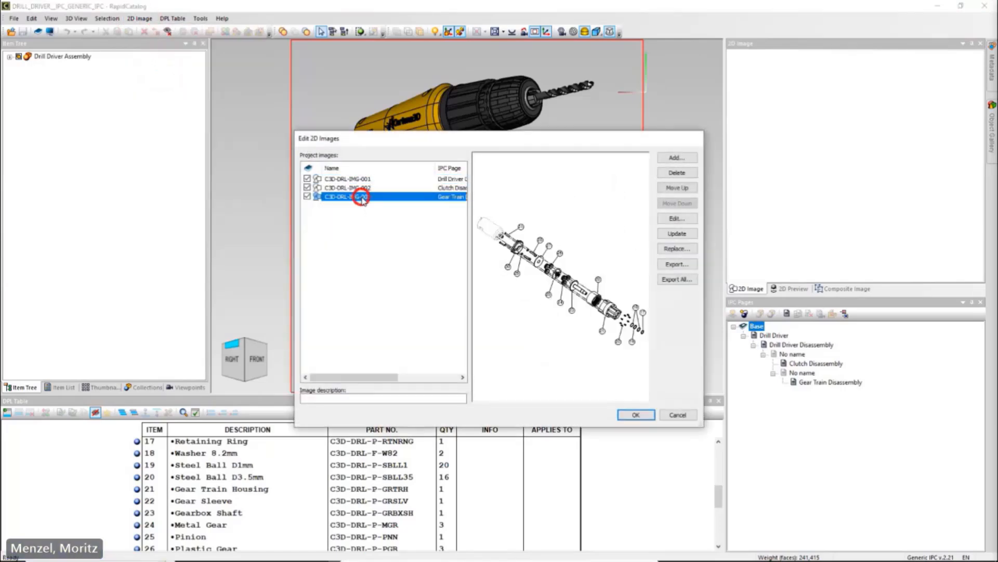
{"action": "left_click", "coordinate": [677, 157]}
{"action": "double_click", "coordinate": [439, 218]}
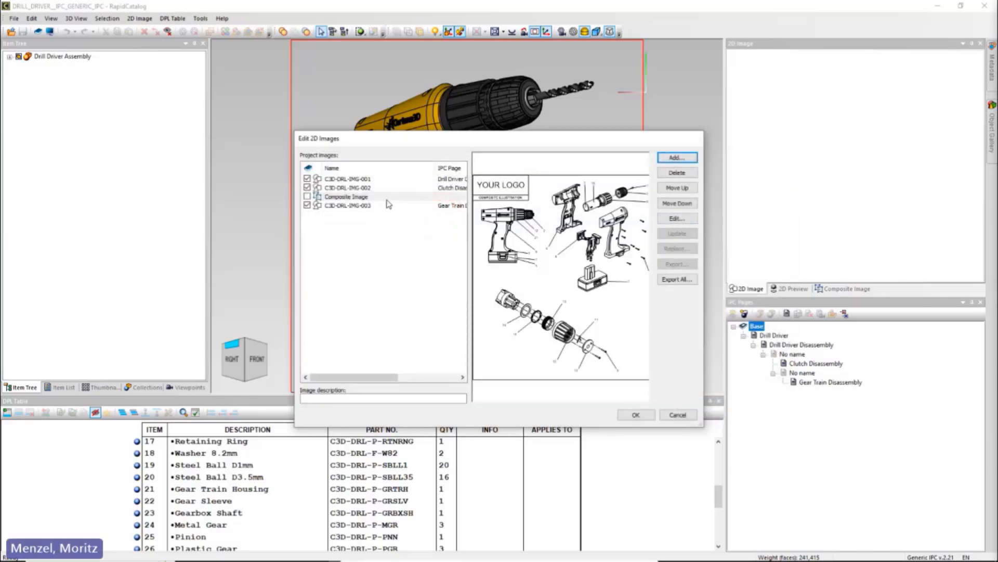
Move Composite Image to the start of the project images and include only it in publishing, excluding C3D-DRL-IMG-001, 002 and 003
{"action": "left_click", "coordinate": [366, 198]}
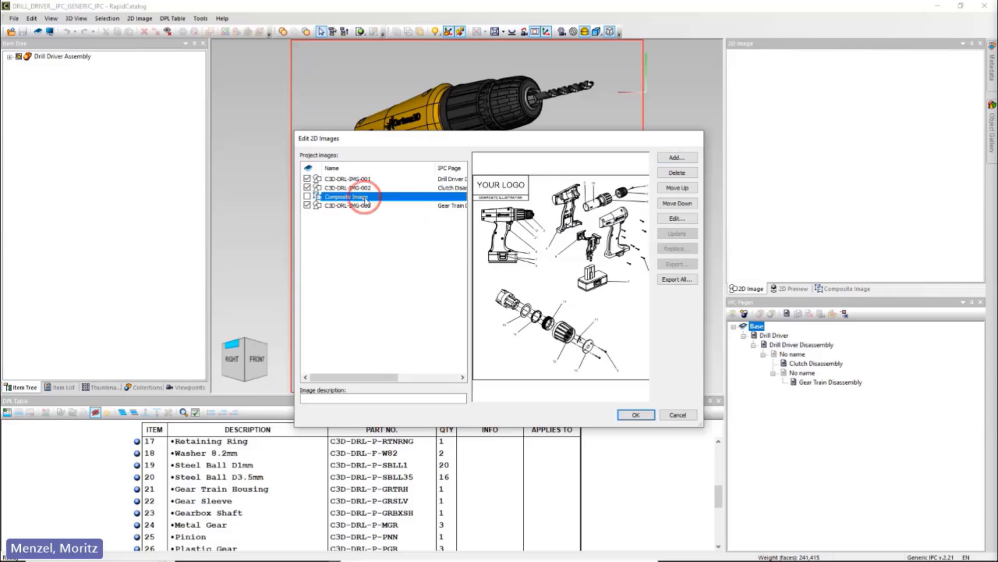
{"action": "left_click", "coordinate": [677, 188]}
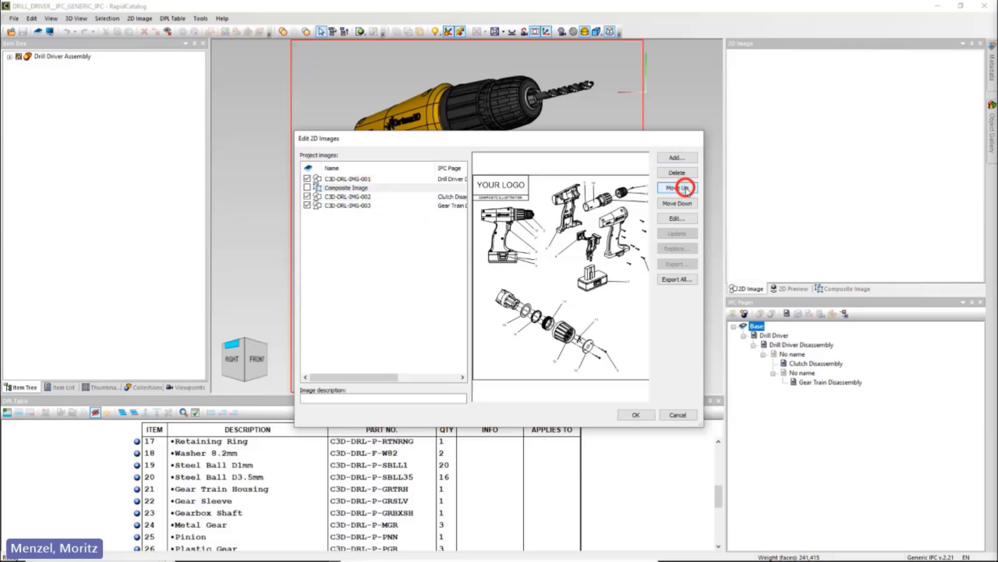
{"action": "left_click", "coordinate": [677, 187]}
{"action": "left_click", "coordinate": [307, 178]}
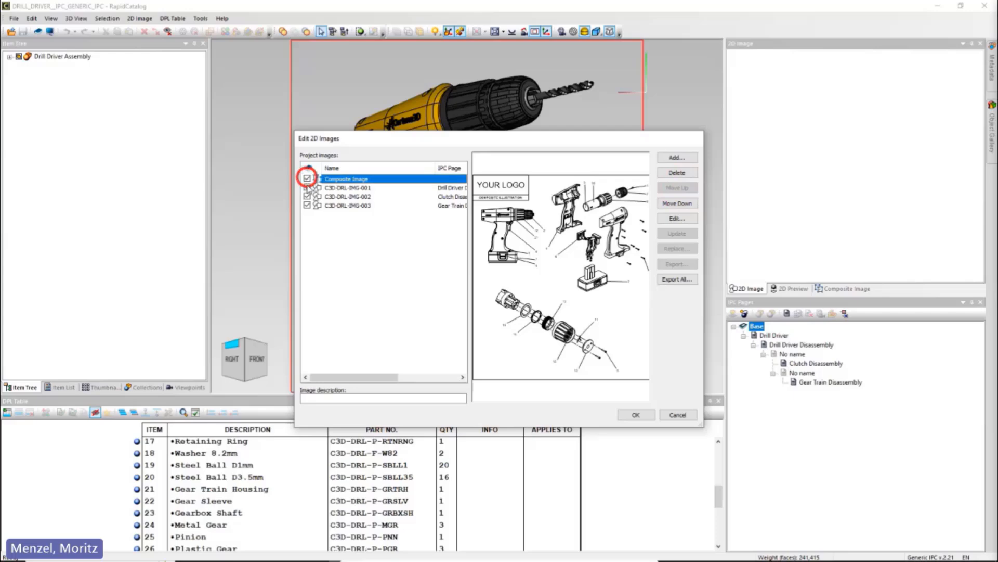
{"action": "left_click", "coordinate": [307, 188]}
{"action": "left_click", "coordinate": [307, 196]}
{"action": "left_click", "coordinate": [307, 205]}
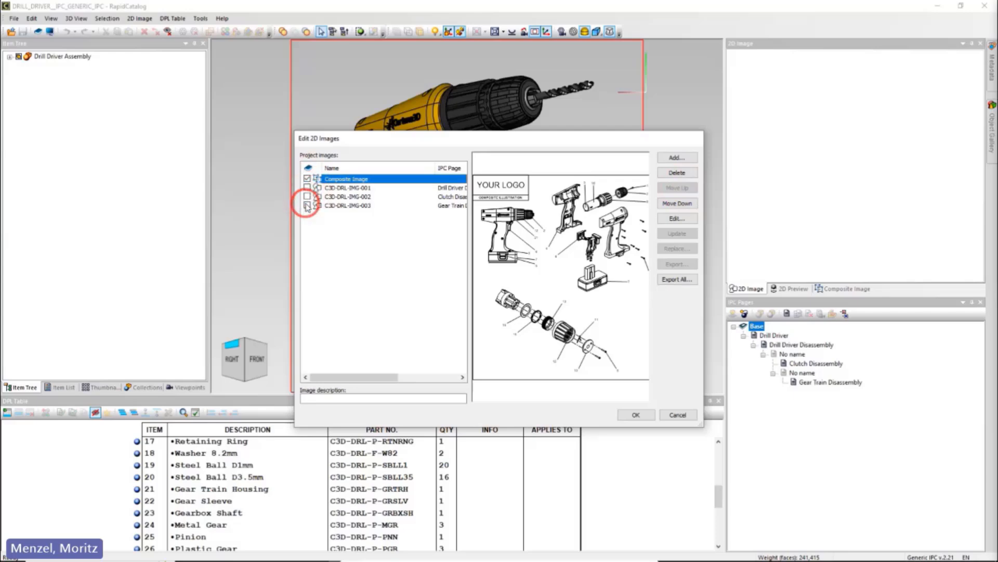
{"action": "left_click", "coordinate": [637, 416]}
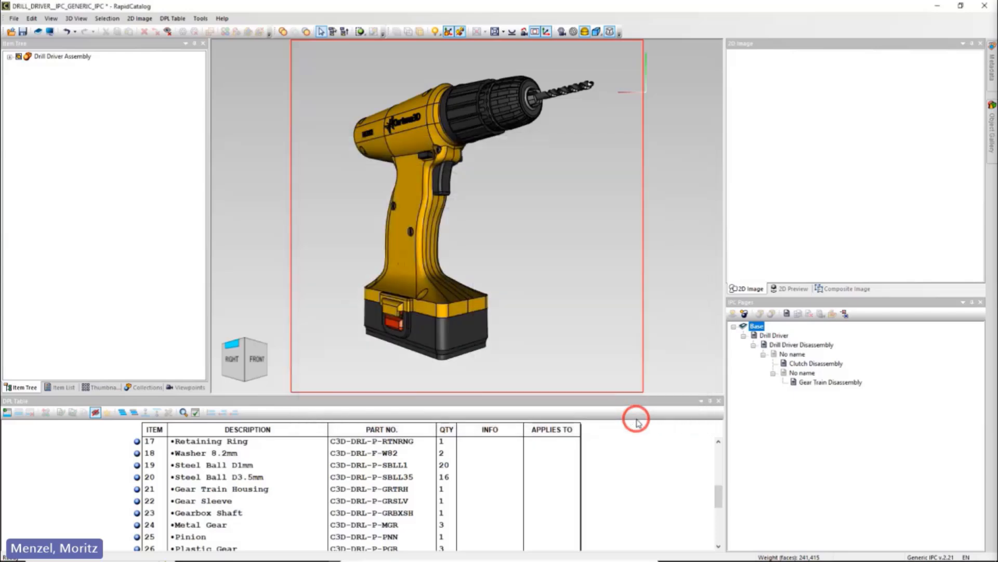
Publish the drill driver project as a PDF document again and review the composite illustration page and parts table
{"action": "left_click", "coordinate": [14, 18]}
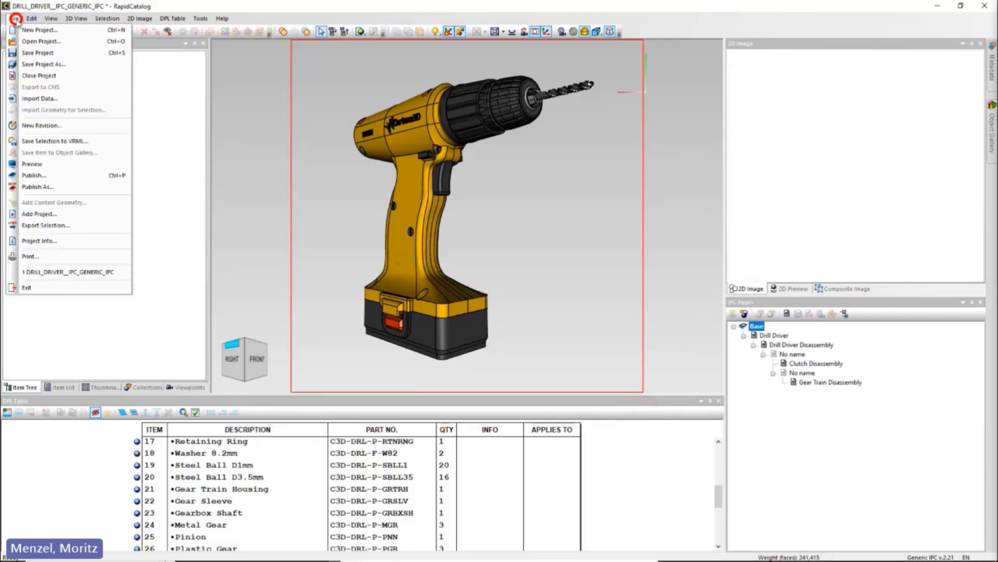
{"action": "left_click", "coordinate": [76, 188]}
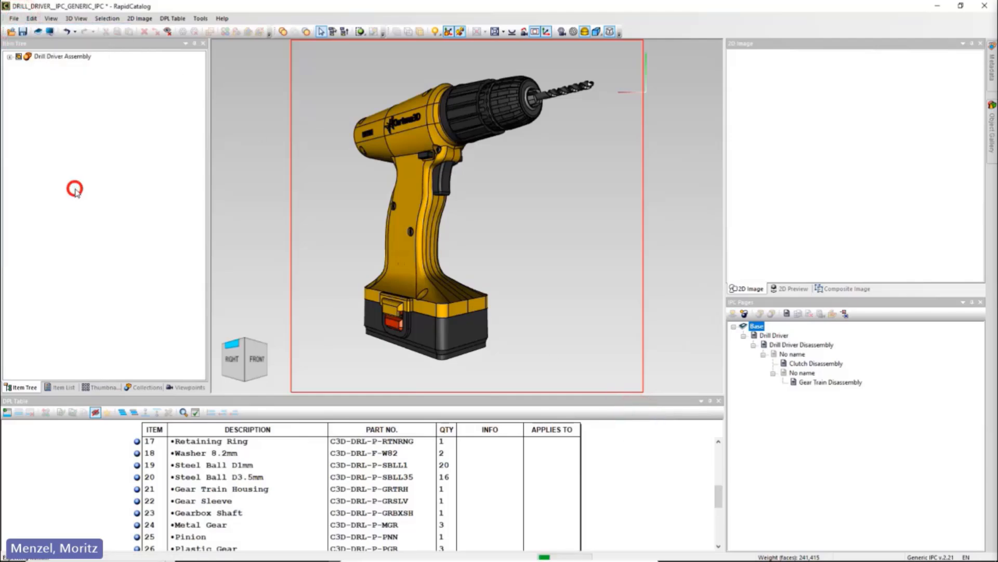
{"action": "left_click", "coordinate": [526, 387]}
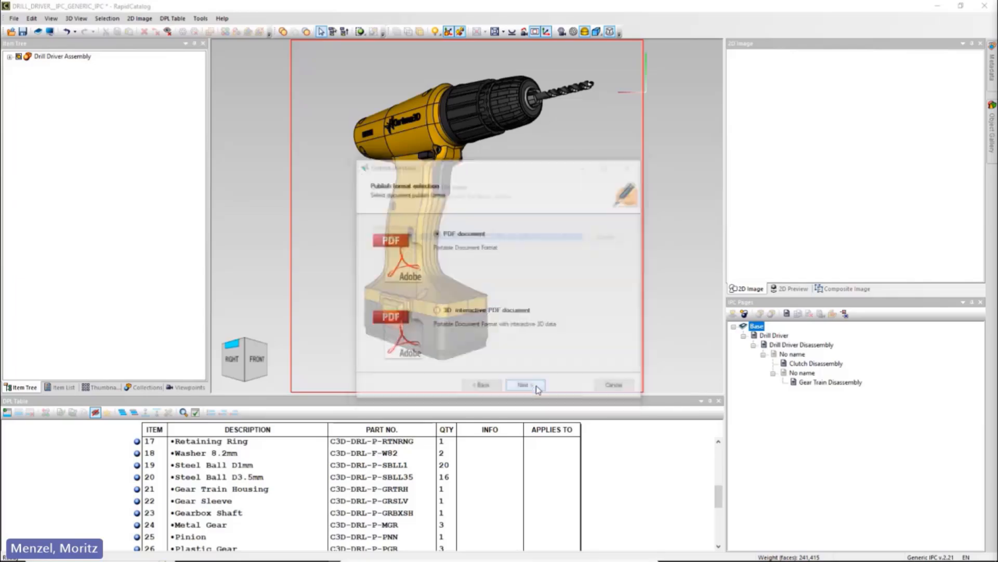
{"action": "left_click", "coordinate": [535, 385]}
{"action": "left_click", "coordinate": [477, 314]}
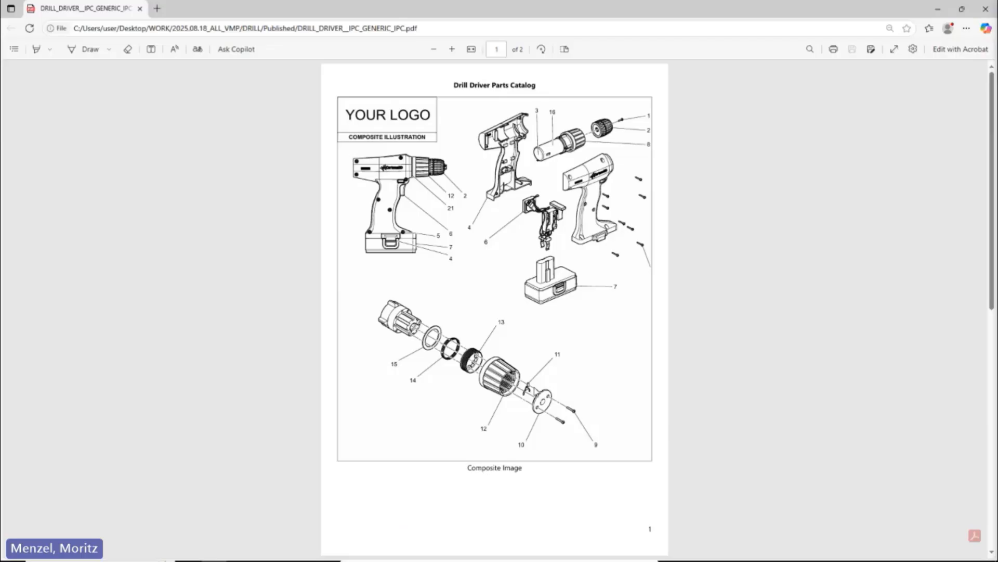
{"action": "scroll", "coordinate": [536, 394], "scroll_direction": "down", "scroll_amount": 10}
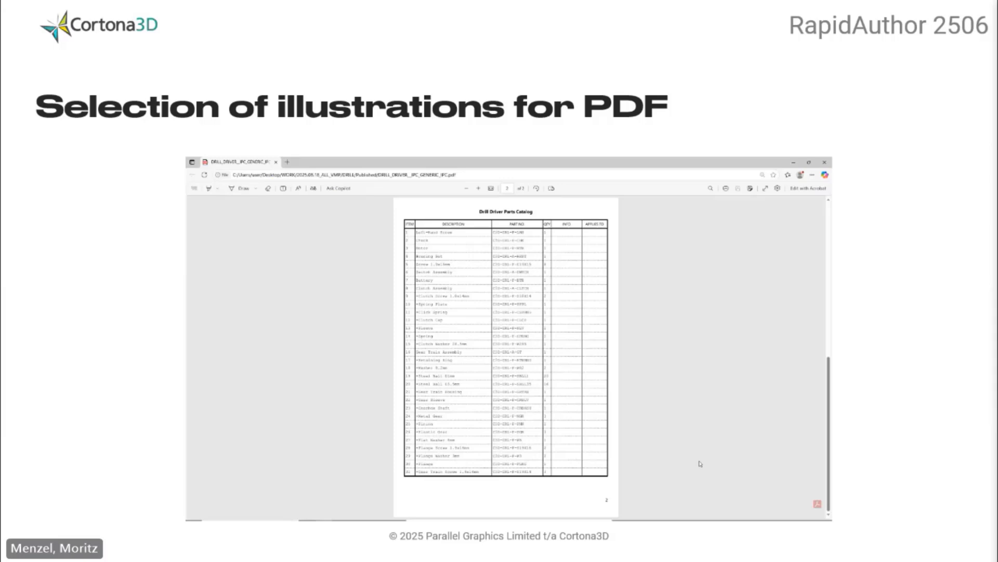
{"action": "key", "text": "Right"}
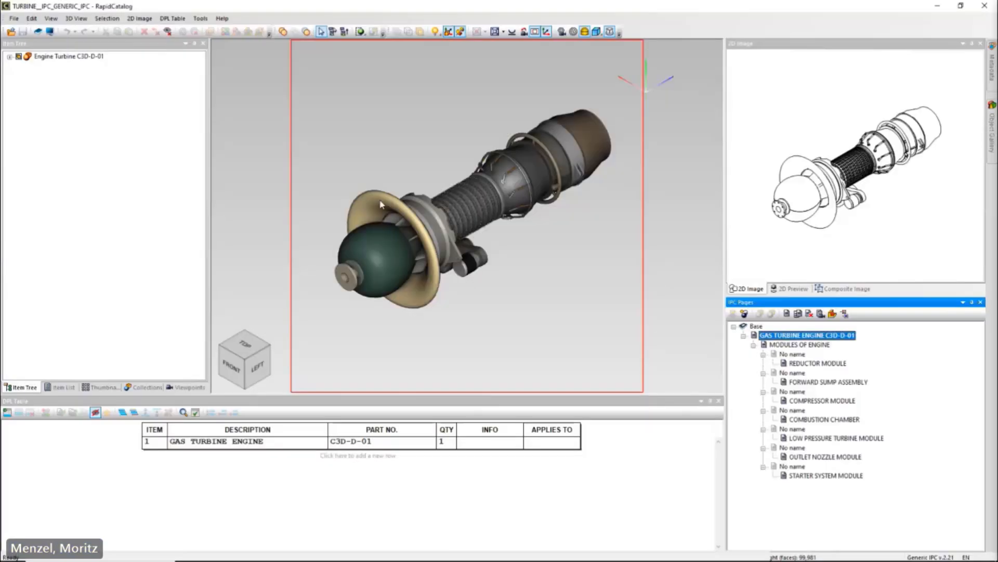
Check the Per-illustration DPL table publishing option for the turbine project and review its published PDF through to the last page
{"action": "left_click", "coordinate": [206, 21]}
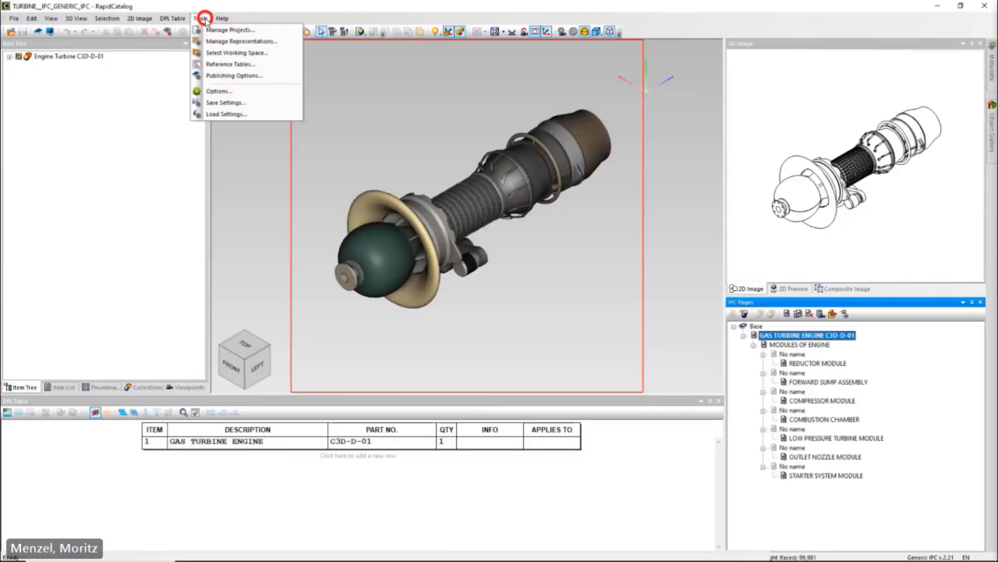
{"action": "left_click", "coordinate": [277, 81]}
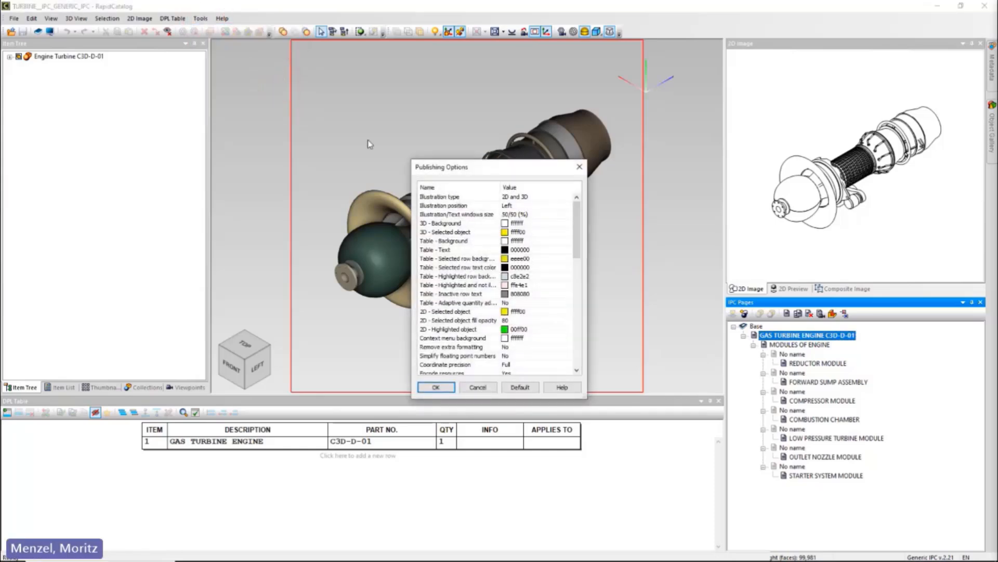
{"action": "left_click_drag", "start_coordinate": [577, 227], "coordinate": [578, 261]}
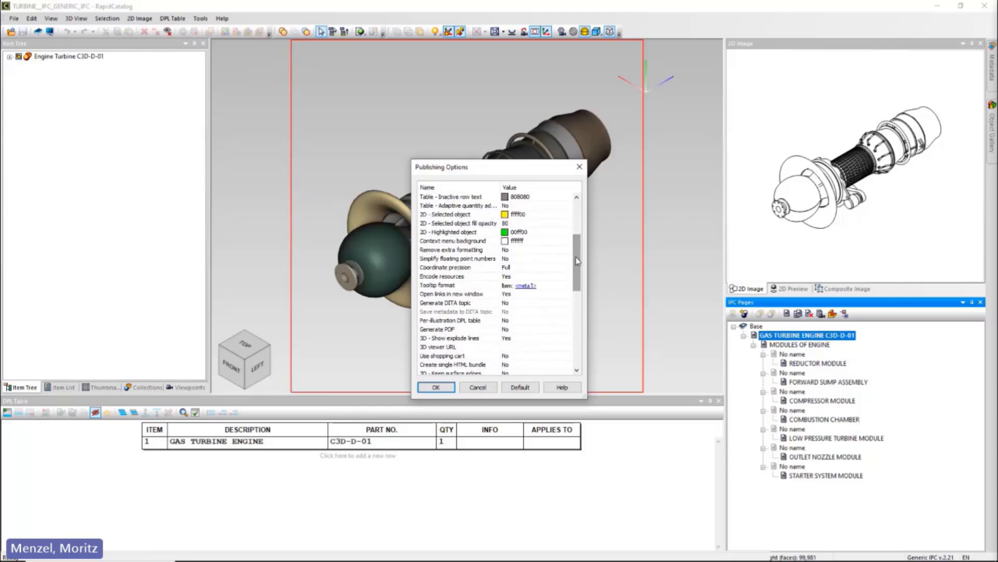
{"action": "left_click", "coordinate": [486, 322]}
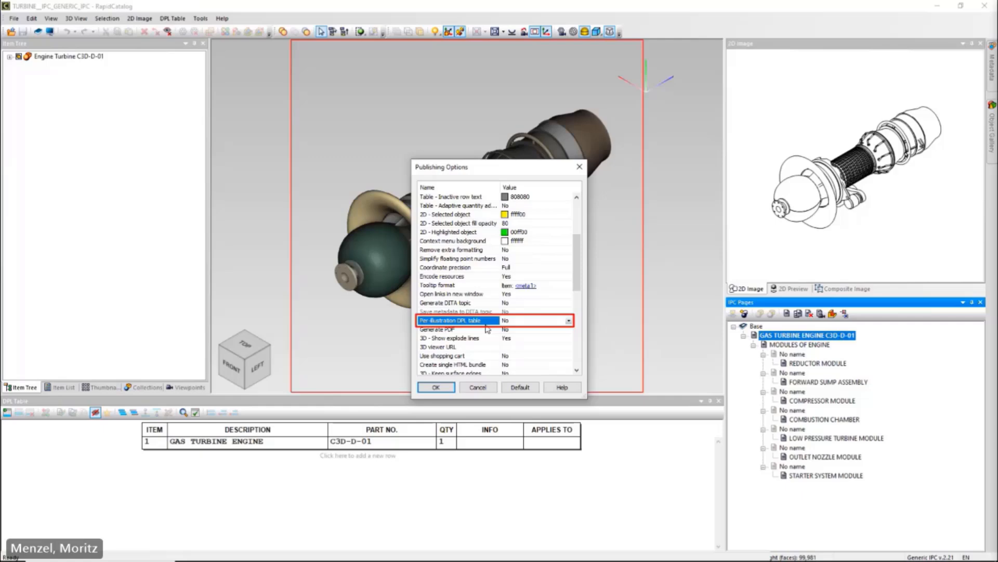
{"action": "left_click", "coordinate": [445, 388]}
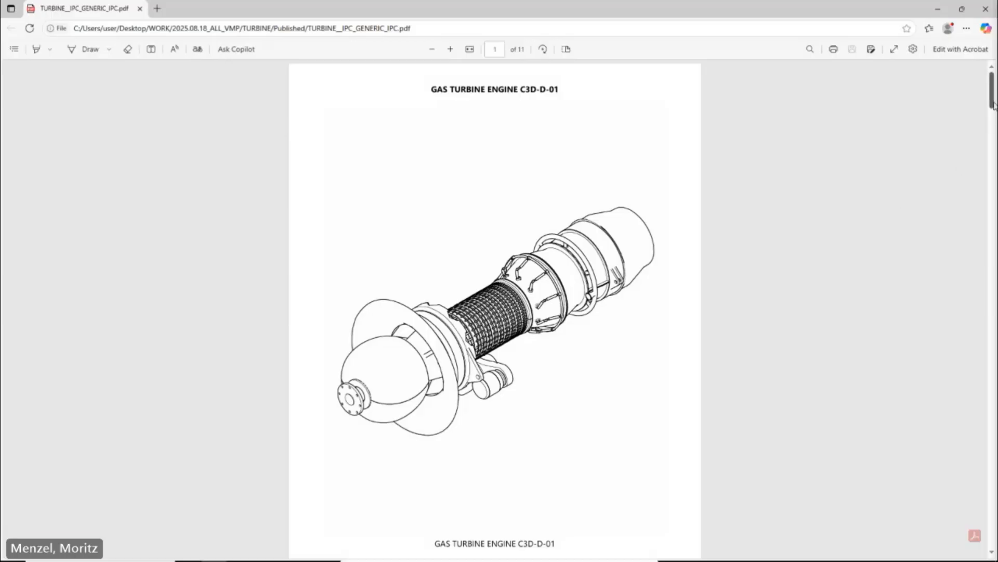
{"action": "left_click_drag", "start_coordinate": [993, 104], "coordinate": [936, 555]}
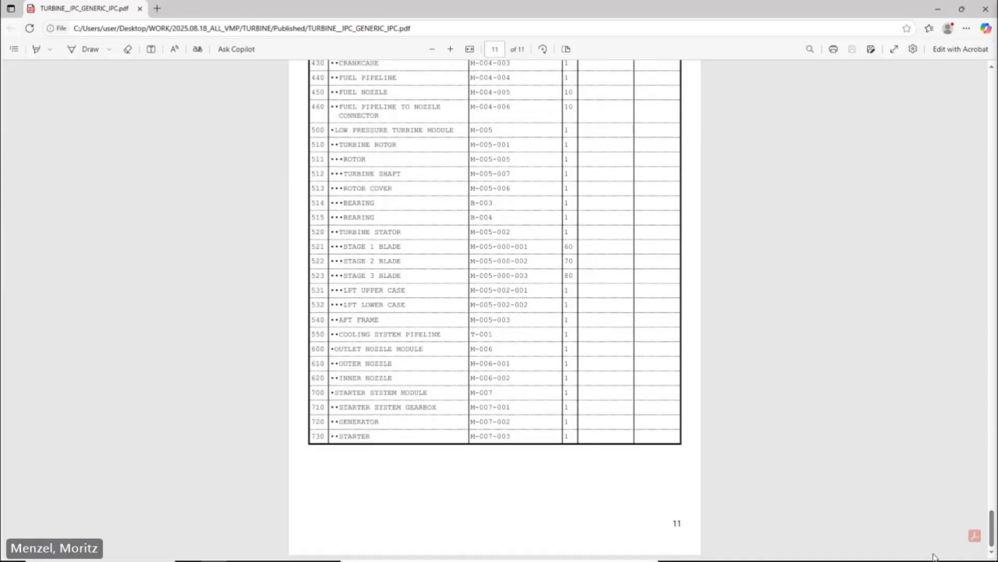
{"action": "left_click", "coordinate": [986, 8]}
Set the Per-illustration DPL table publishing option to Yes for the turbine project
{"action": "left_click", "coordinate": [207, 20]}
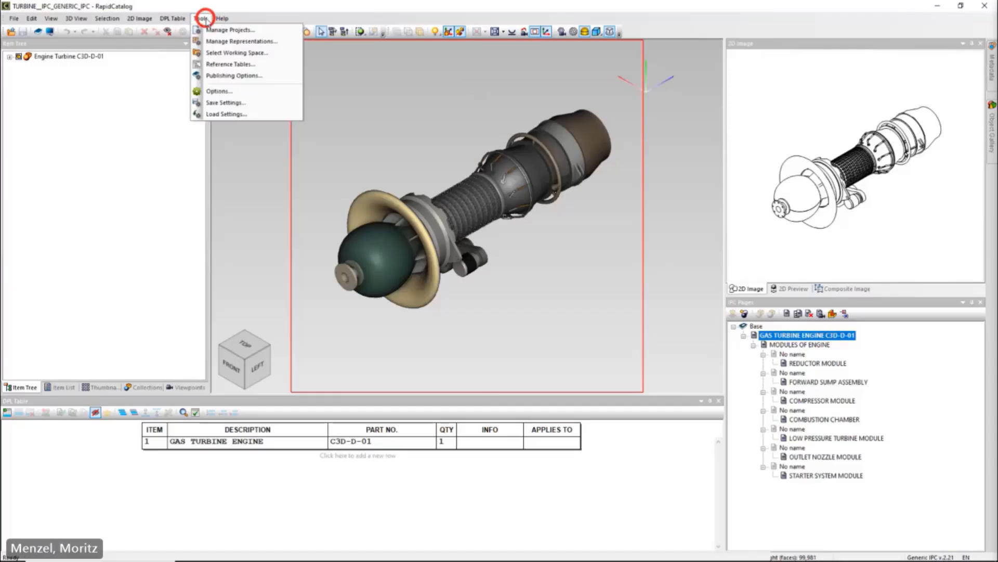
{"action": "left_click", "coordinate": [283, 78]}
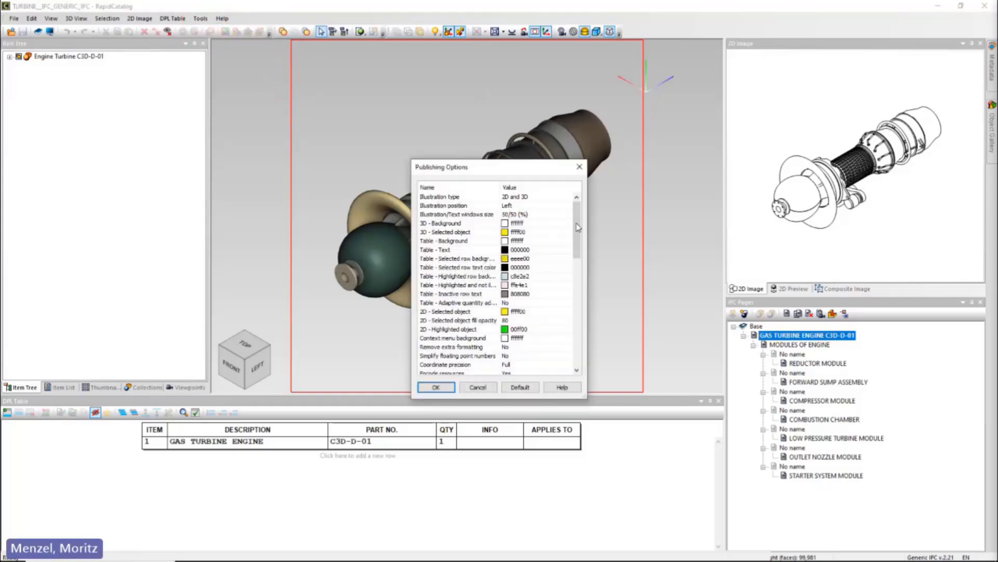
{"action": "left_click_drag", "start_coordinate": [578, 228], "coordinate": [583, 266]}
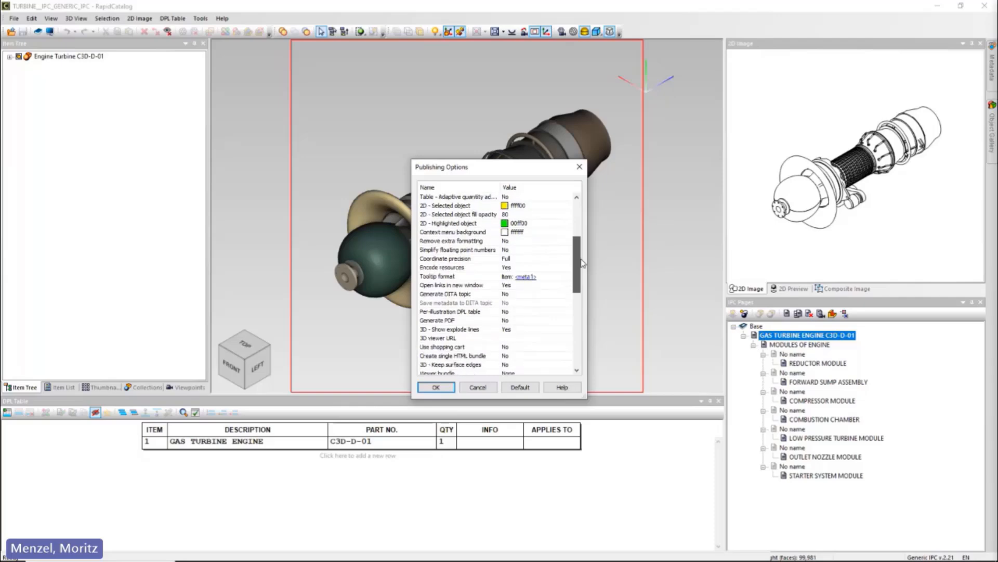
{"action": "left_click", "coordinate": [527, 312]}
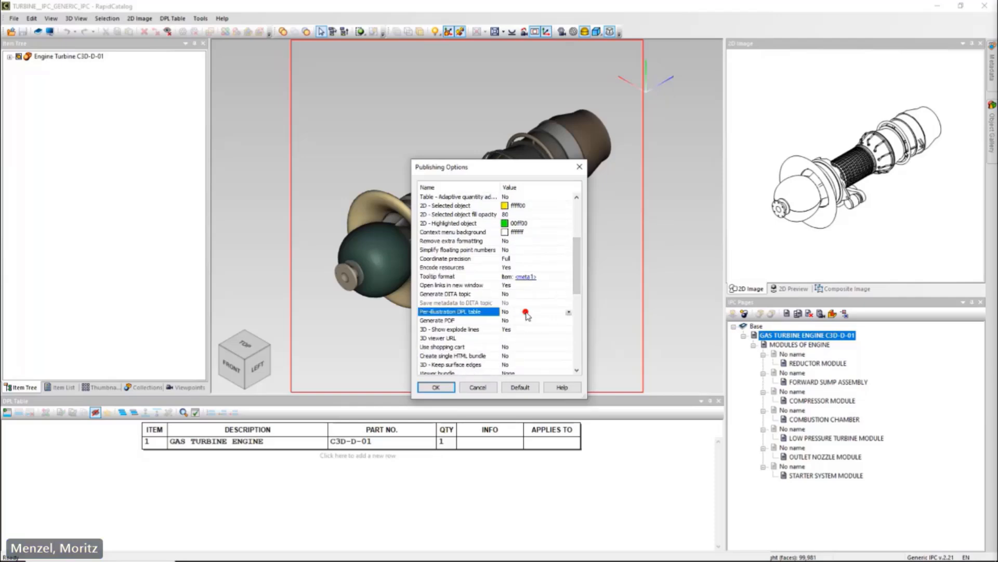
{"action": "left_click", "coordinate": [569, 312]}
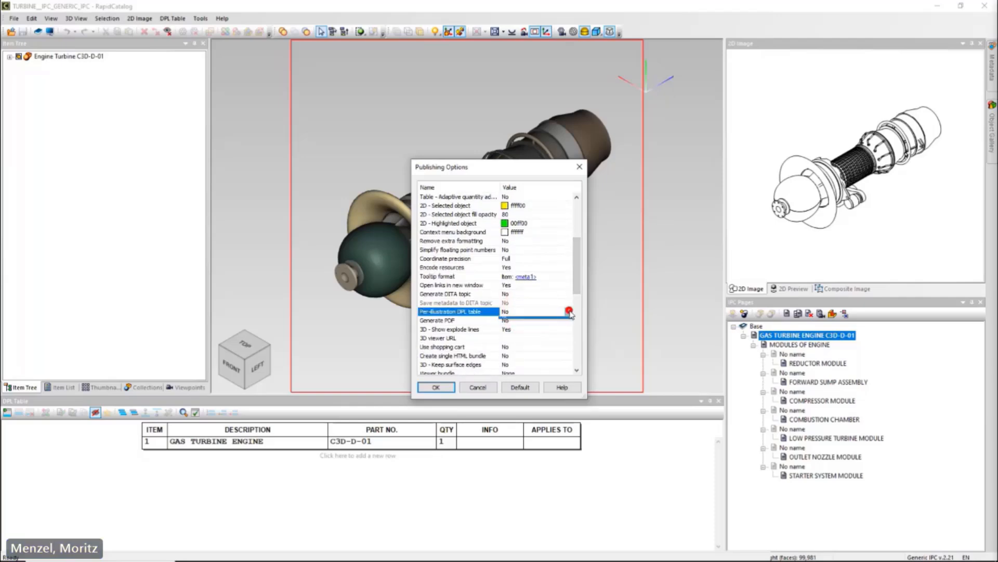
{"action": "left_click", "coordinate": [568, 321]}
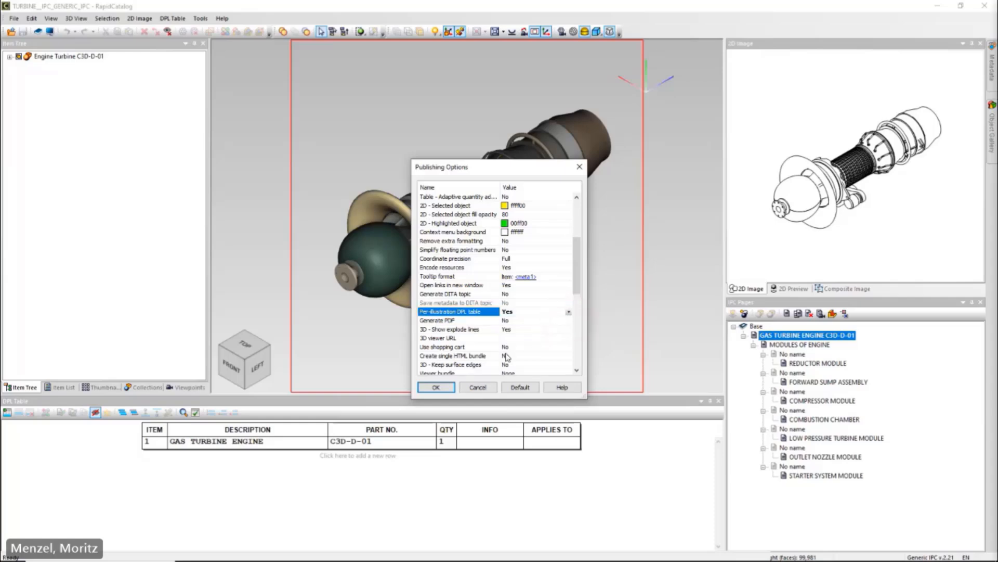
{"action": "left_click", "coordinate": [448, 388]}
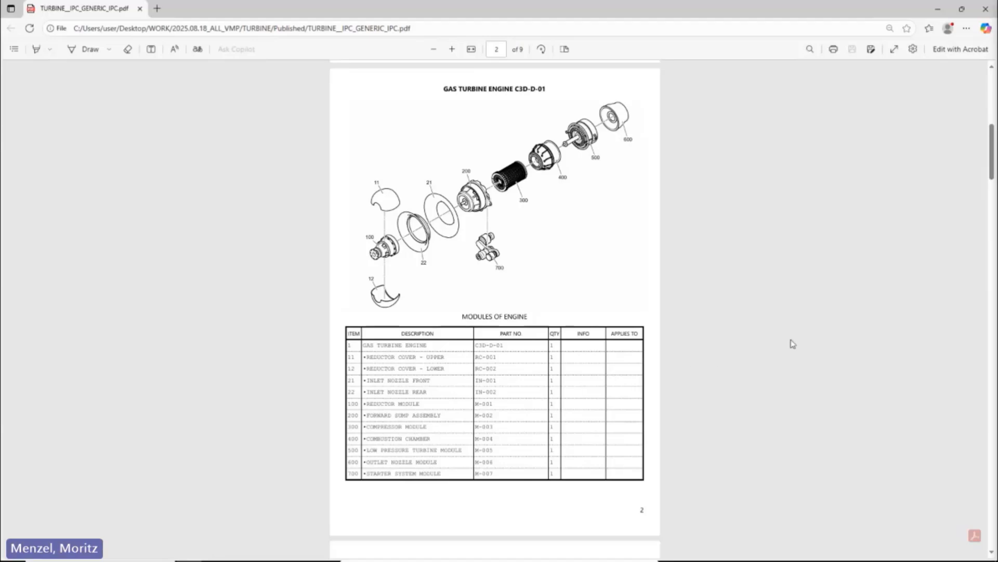
Review the turbine PDF from page 2 through the compressor module page, checking each illustration's own parts table
{"action": "scroll", "coordinate": [854, 326], "scroll_direction": "down", "scroll_amount": 7}
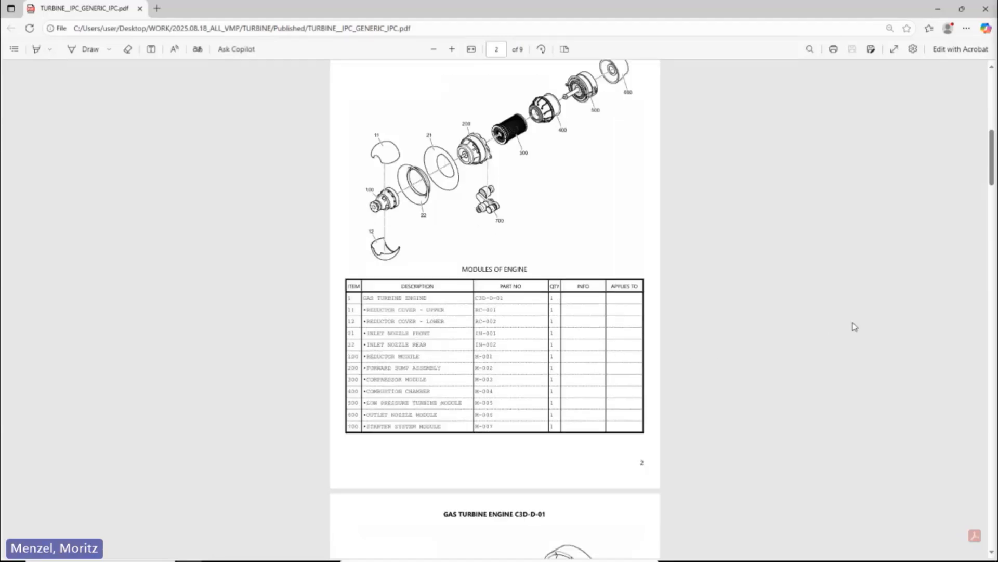
{"action": "scroll", "coordinate": [854, 326], "scroll_direction": "down", "scroll_amount": 2}
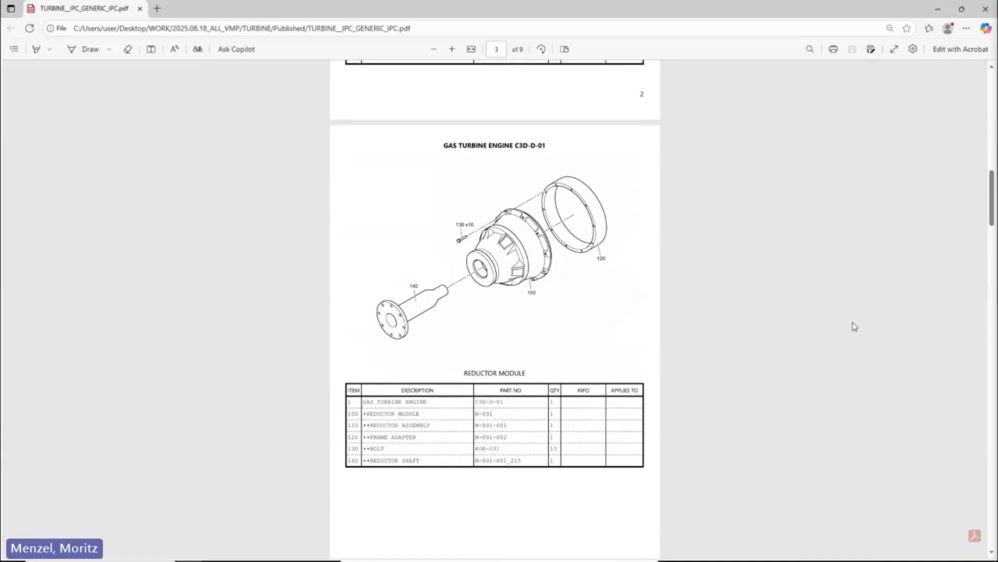
{"action": "scroll", "coordinate": [854, 326], "scroll_direction": "down", "scroll_amount": 7}
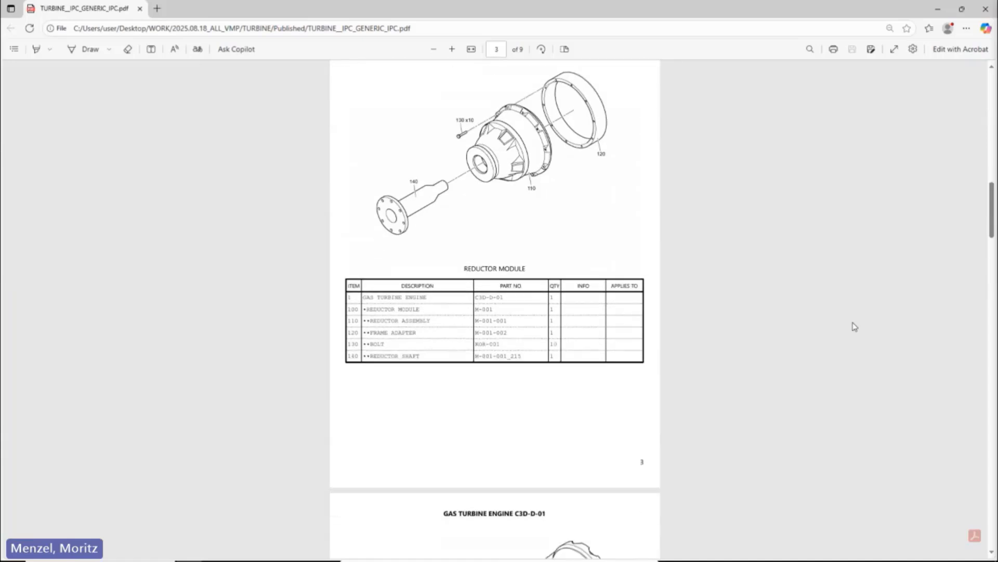
{"action": "scroll", "coordinate": [855, 326], "scroll_direction": "down", "scroll_amount": 3}
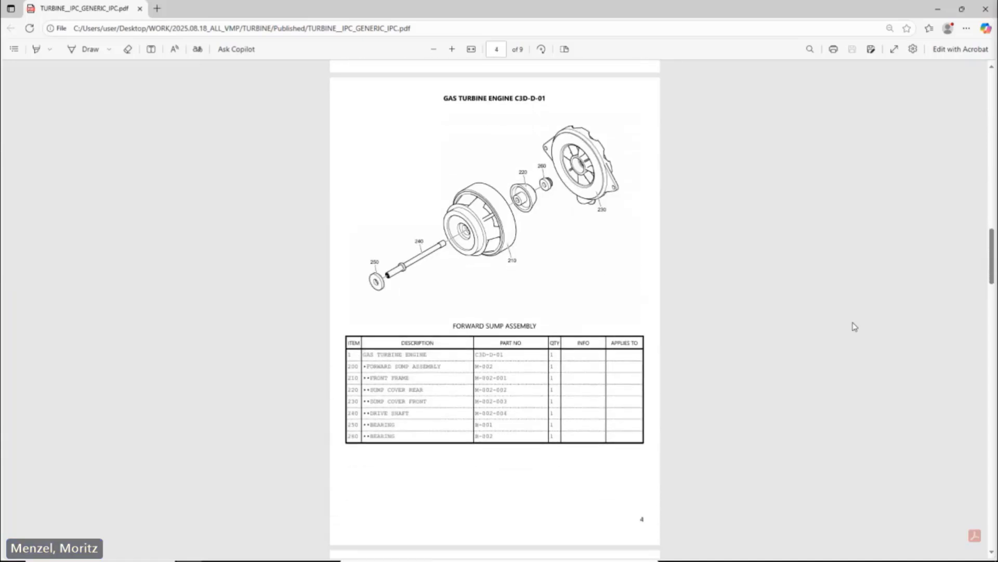
{"action": "scroll", "coordinate": [854, 326], "scroll_direction": "down", "scroll_amount": 8}
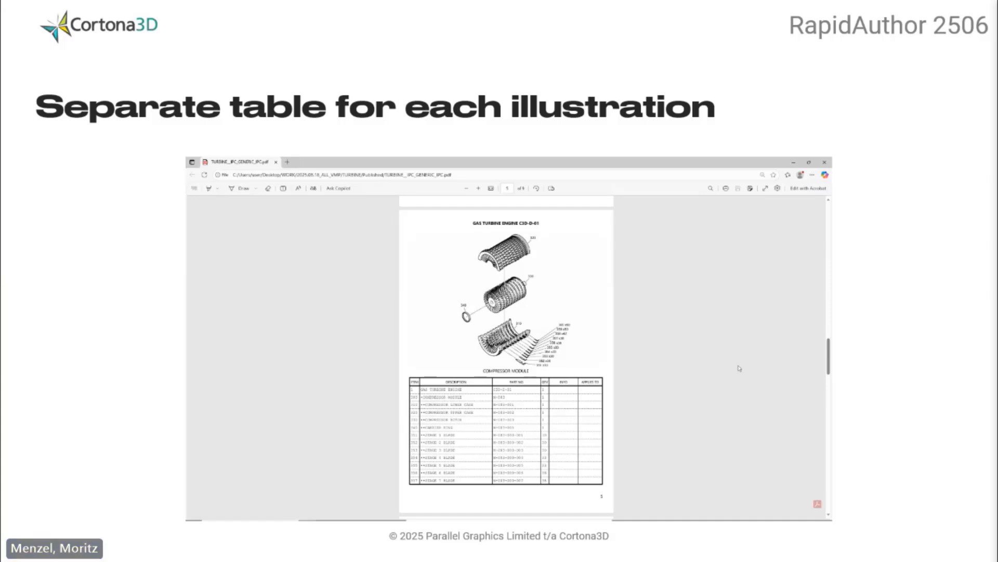
{"action": "key", "text": "Right"}
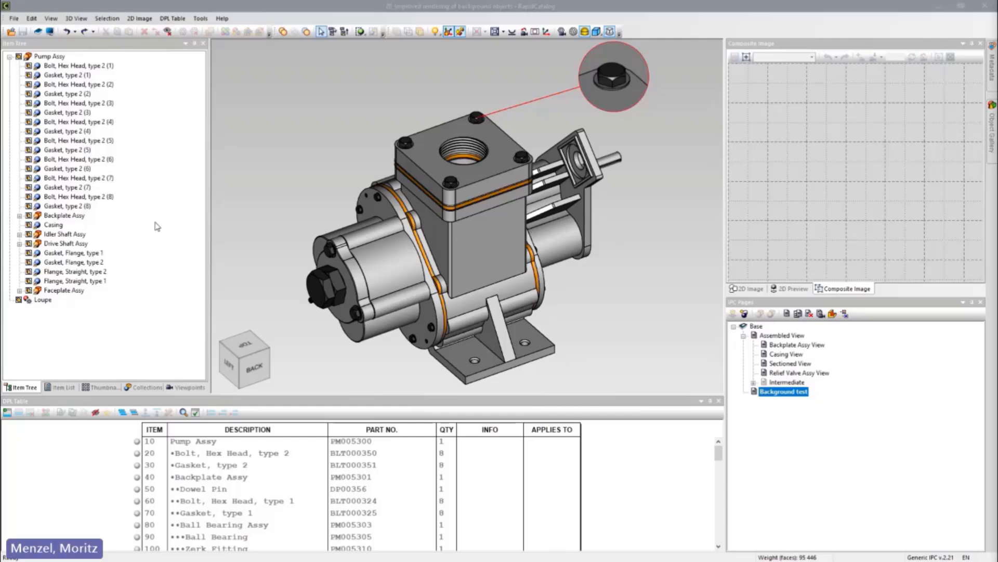
Set Backplate Assy, Casing and Faceplate Assy of the pump as background objects
{"action": "left_click", "coordinate": [75, 216]}
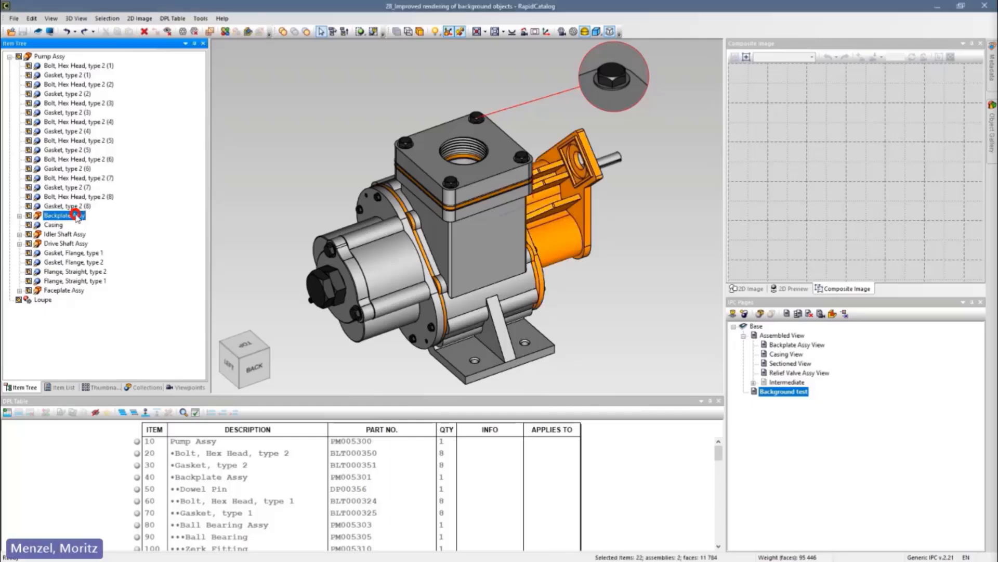
{"action": "left_click", "coordinate": [54, 225], "text": "ctrl"}
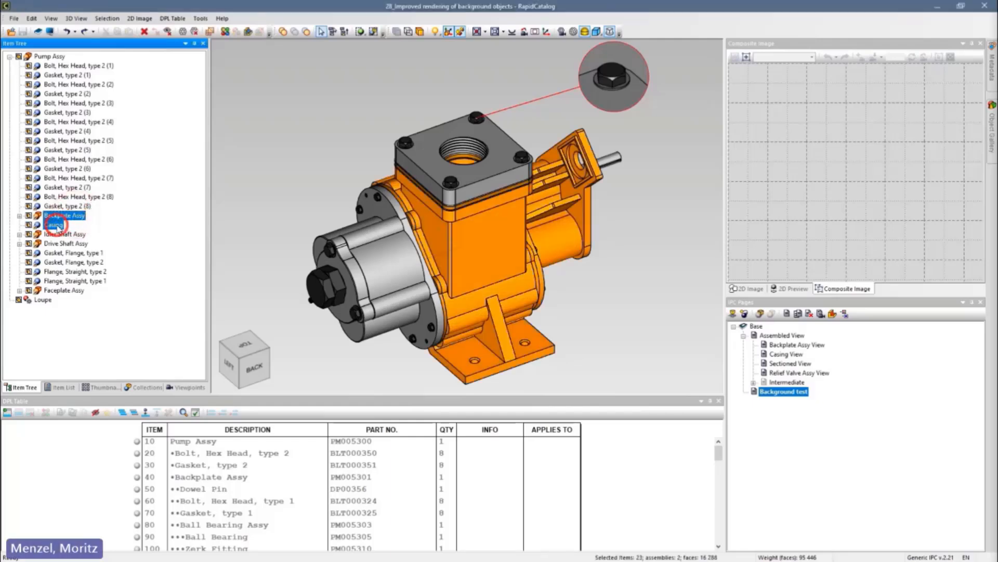
{"action": "left_click", "coordinate": [63, 290], "text": "ctrl"}
{"action": "right_click", "coordinate": [58, 295]}
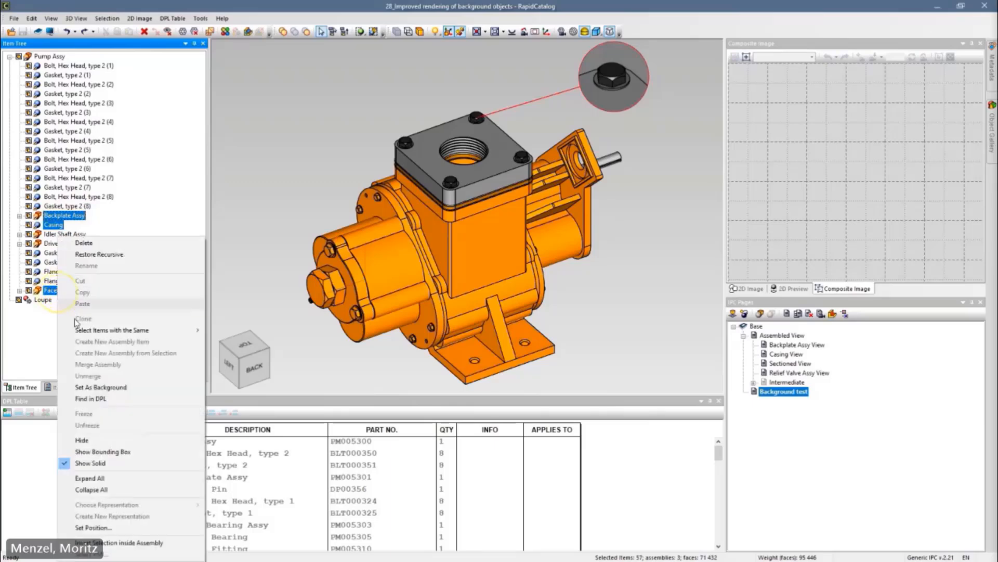
{"action": "left_click", "coordinate": [98, 387]}
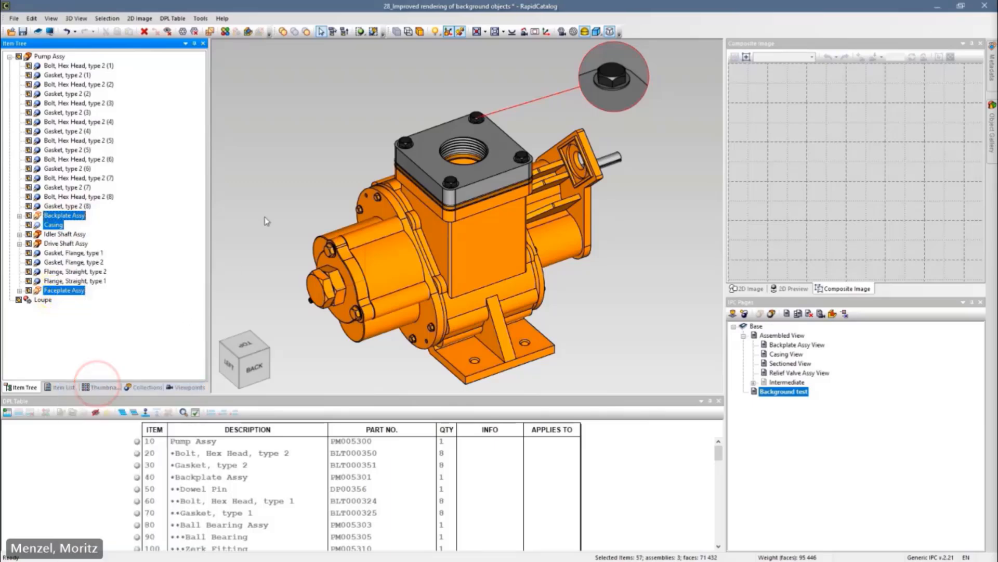
Check the choices for the 3D background geometry rendering publishing option and keep it at Default
{"action": "left_click", "coordinate": [200, 18]}
{"action": "left_click", "coordinate": [224, 76]}
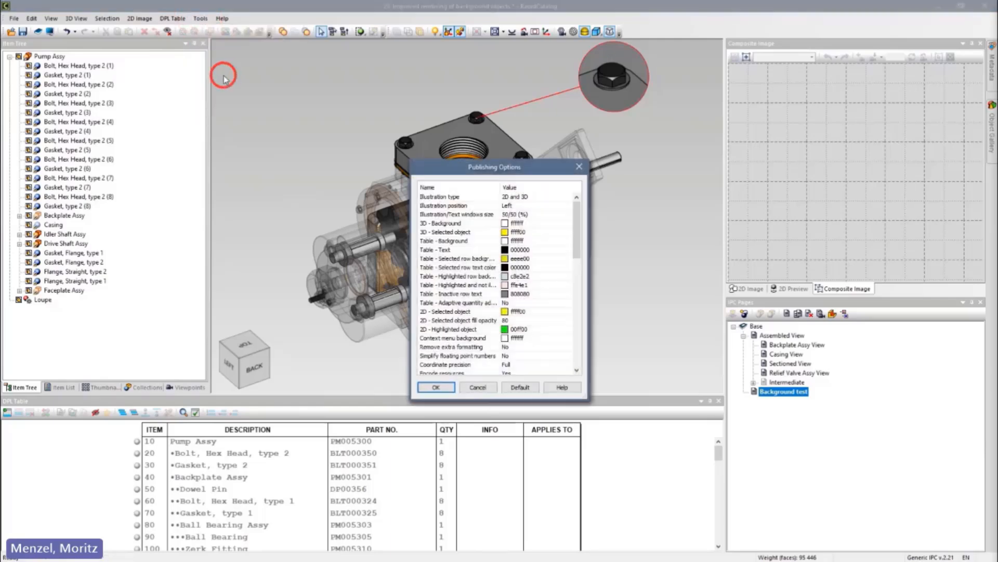
{"action": "left_click_drag", "start_coordinate": [577, 219], "coordinate": [555, 322]}
{"action": "left_click", "coordinate": [538, 267]}
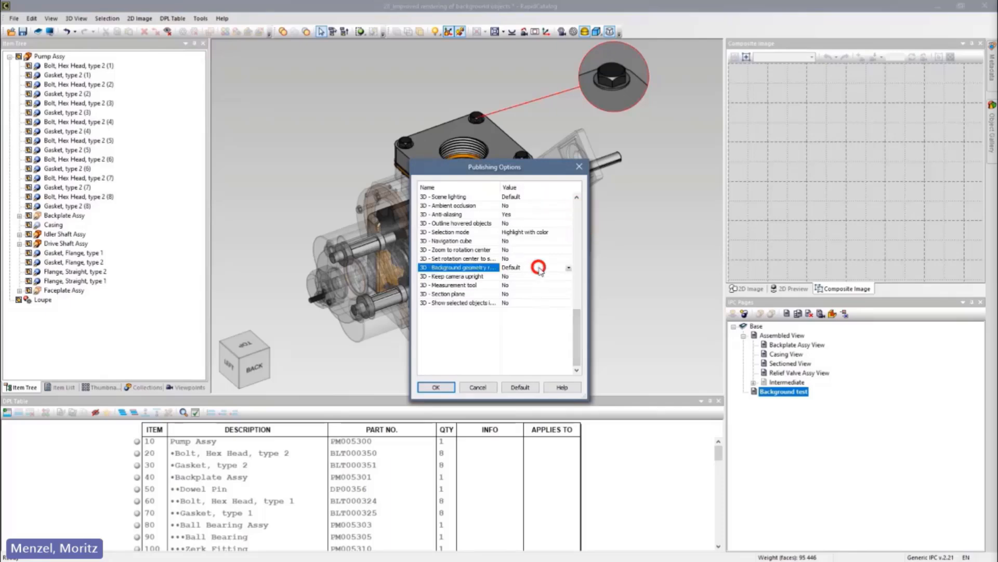
{"action": "left_click", "coordinate": [568, 269]}
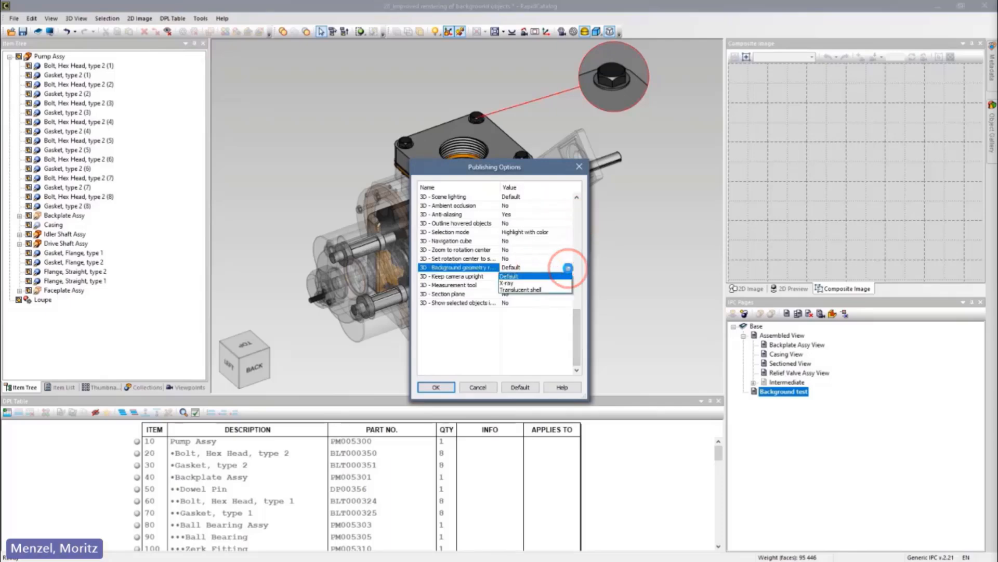
{"action": "left_click", "coordinate": [568, 268]}
{"action": "left_click", "coordinate": [445, 388]}
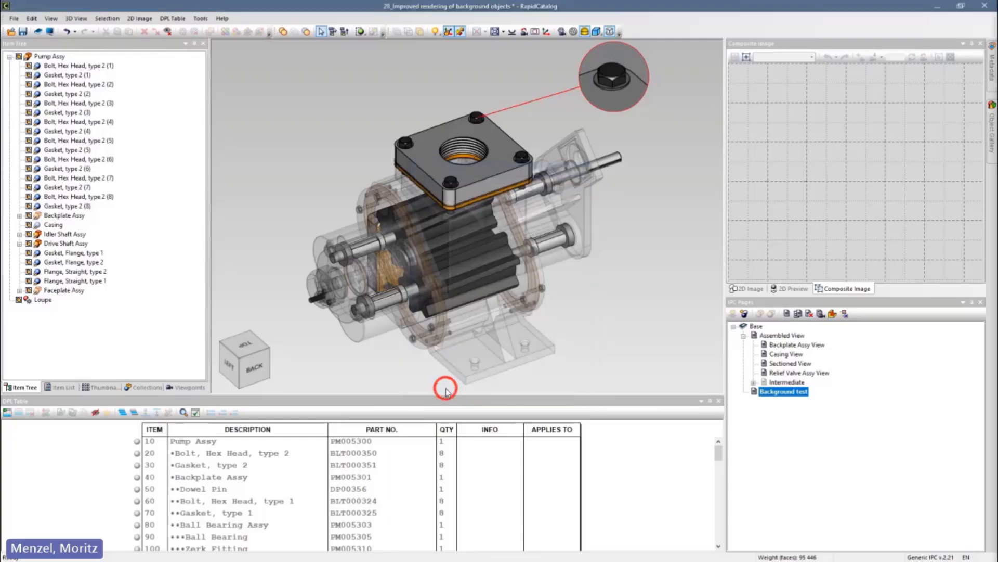
Preview the oil pump catalog and inspect the model on the Background test sheet up close
{"action": "left_click", "coordinate": [50, 31]}
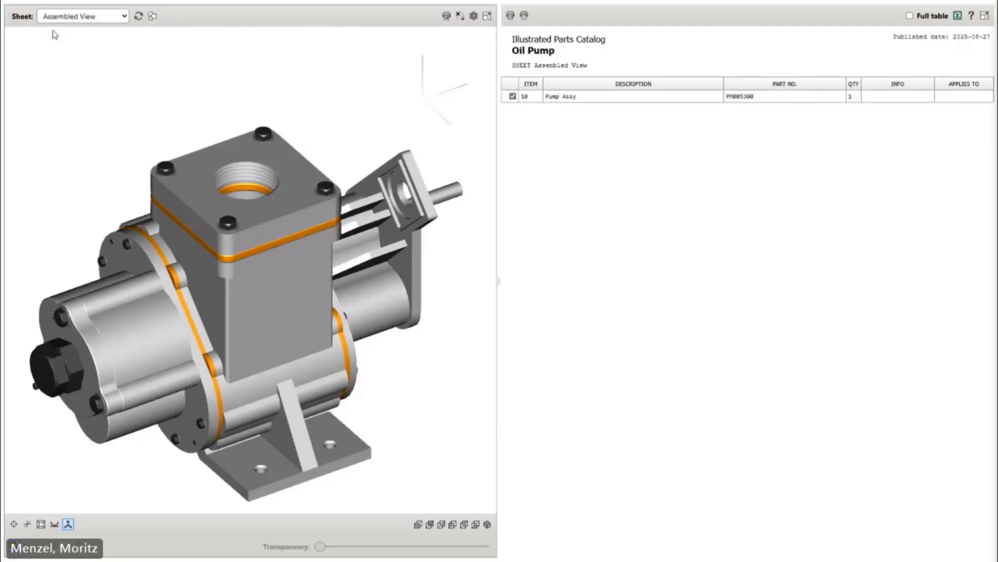
{"action": "left_click", "coordinate": [124, 16]}
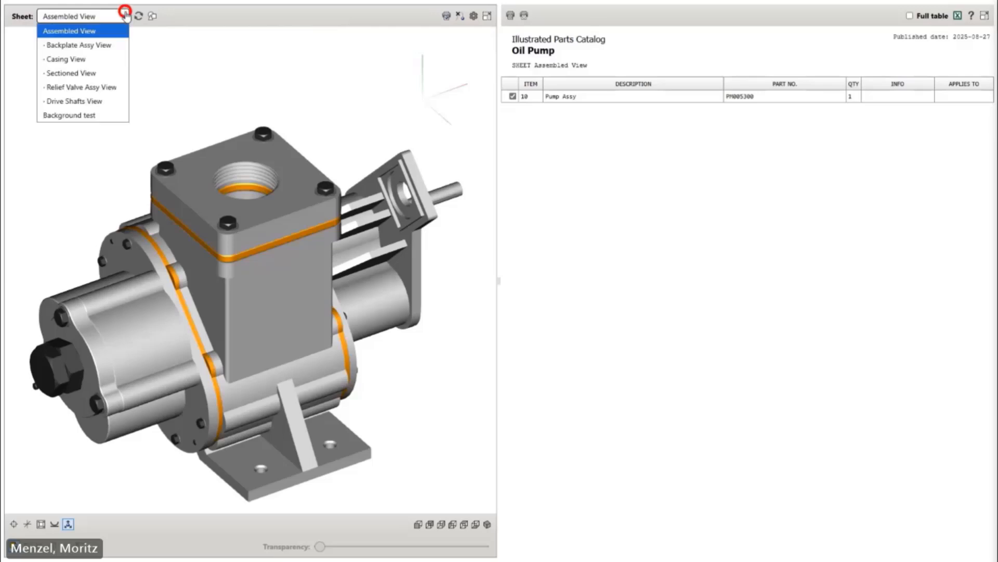
{"action": "left_click", "coordinate": [102, 119]}
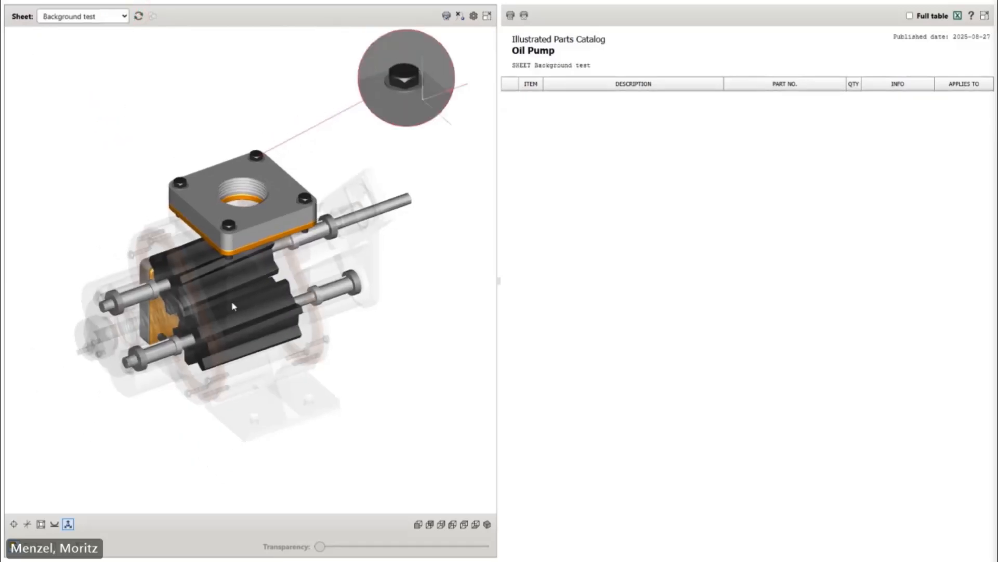
{"action": "middle_click_drag", "start_coordinate": [232, 302], "coordinate": [242, 263]}
{"action": "scroll", "coordinate": [241, 263], "scroll_direction": "up", "scroll_amount": 3}
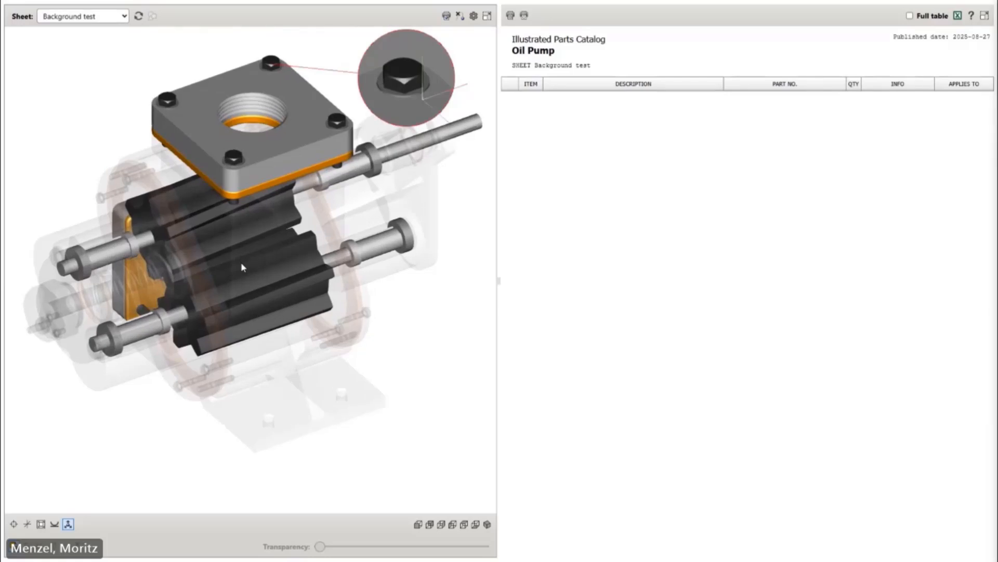
Try the X-ray background objects rendering mode in the viewer settings, and set the mode to Translucent shell
{"action": "left_click", "coordinate": [474, 16]}
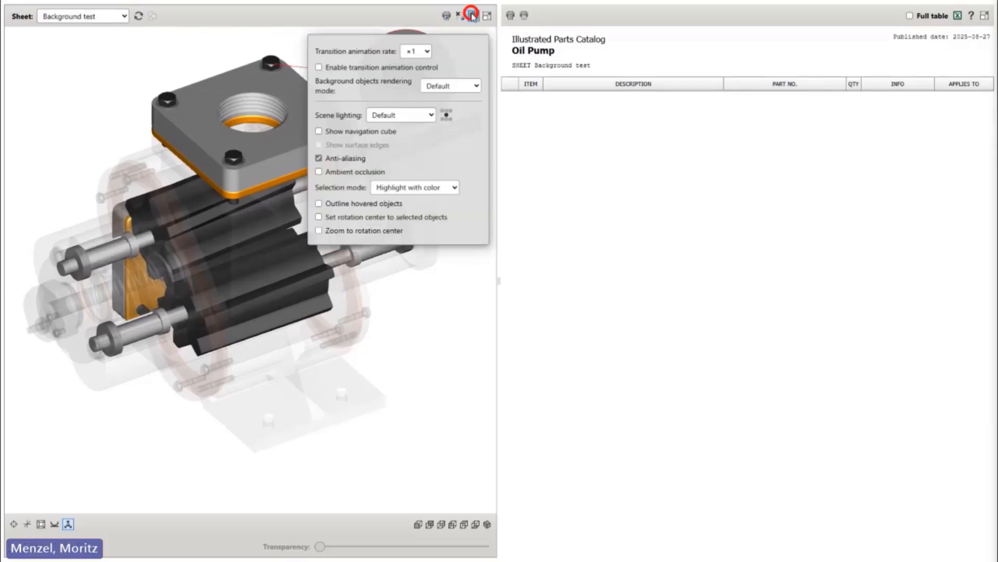
{"action": "left_click", "coordinate": [476, 86]}
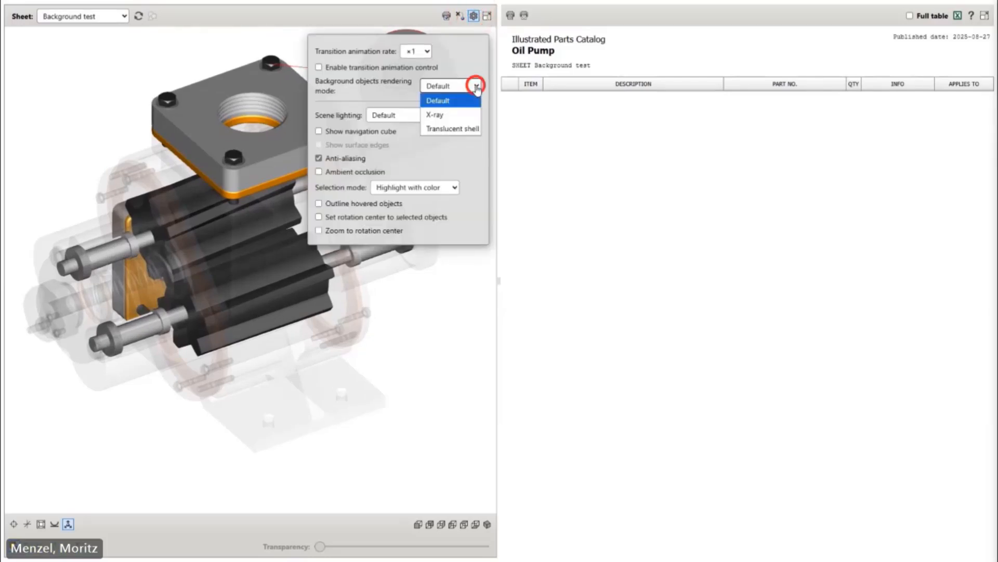
{"action": "left_click", "coordinate": [468, 114]}
{"action": "left_click", "coordinate": [477, 87]}
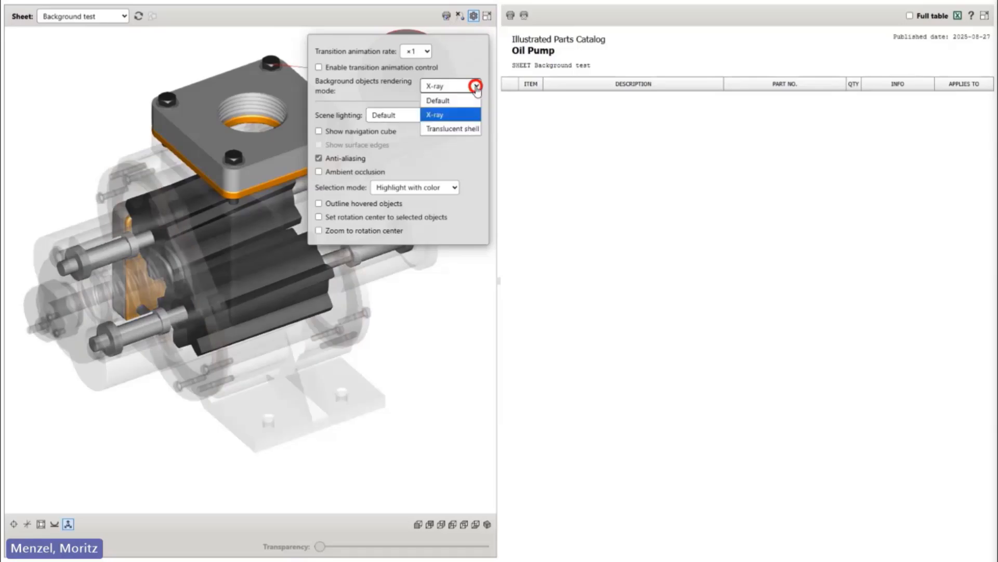
{"action": "left_click", "coordinate": [472, 130]}
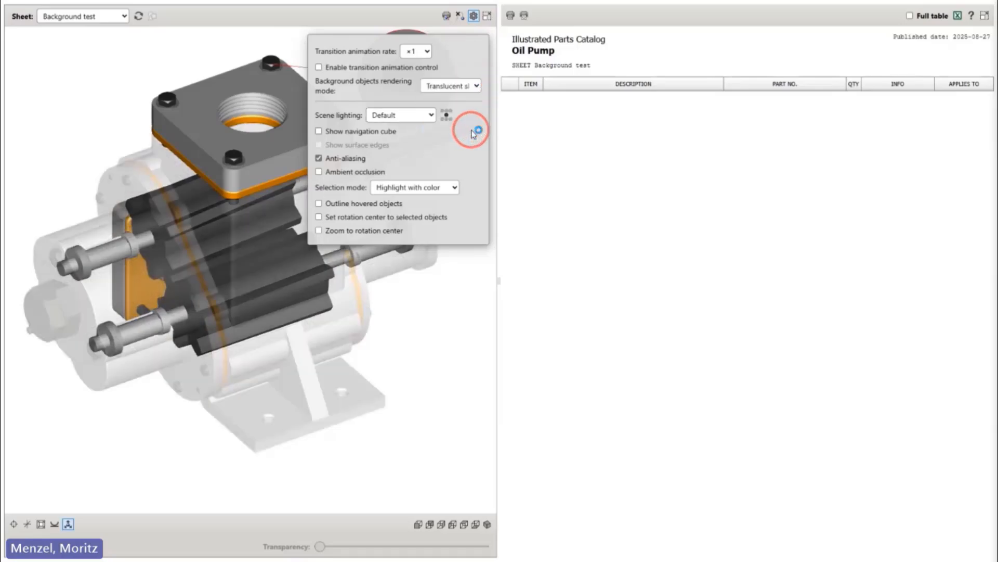
{"action": "left_click", "coordinate": [476, 16]}
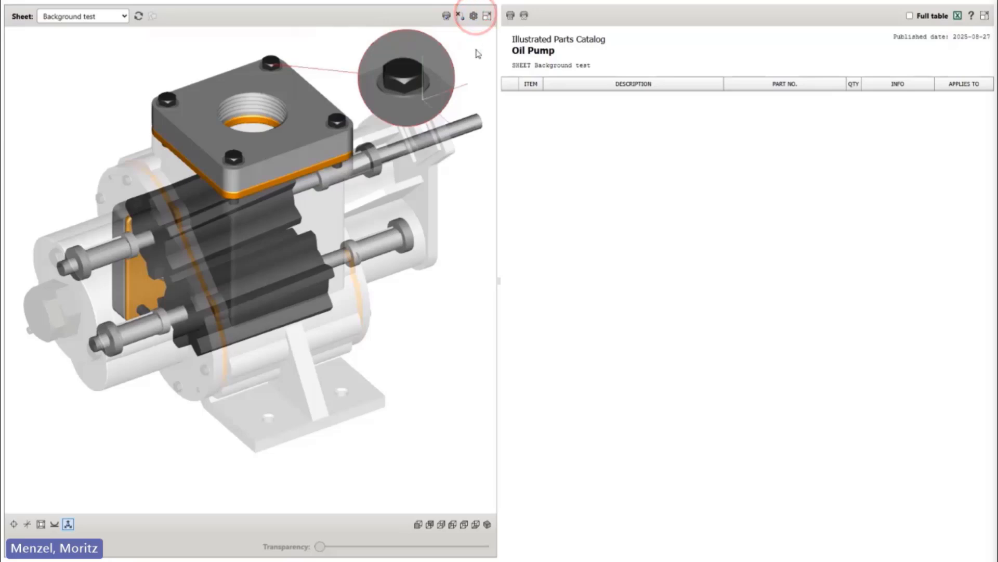